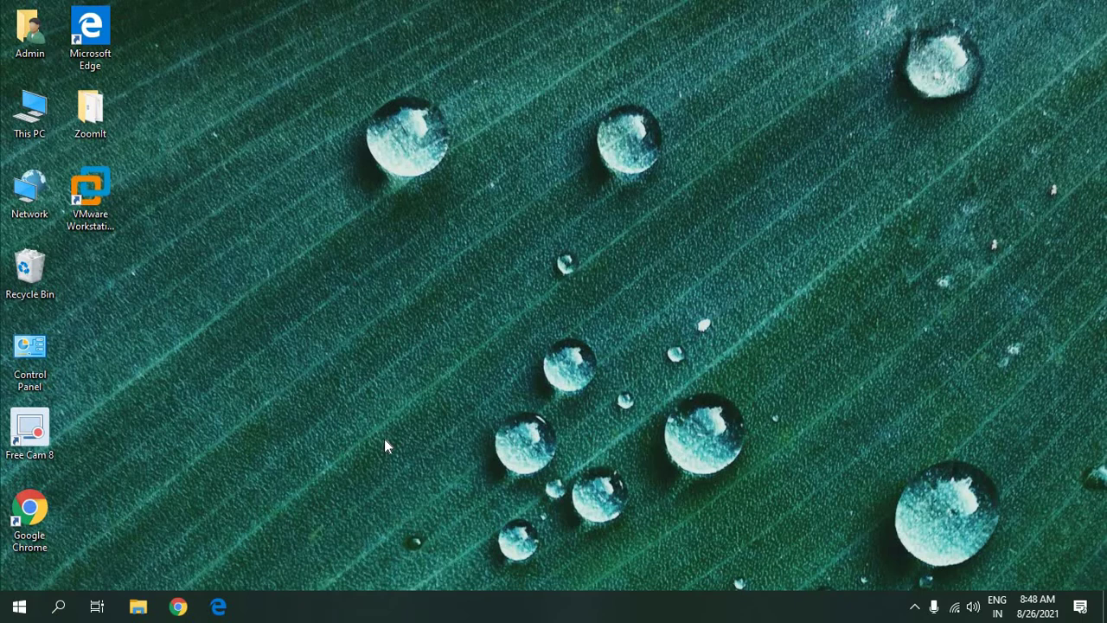
- Launch legacy Edge and search Bing for 'download microsoft edge'
click(213, 611)
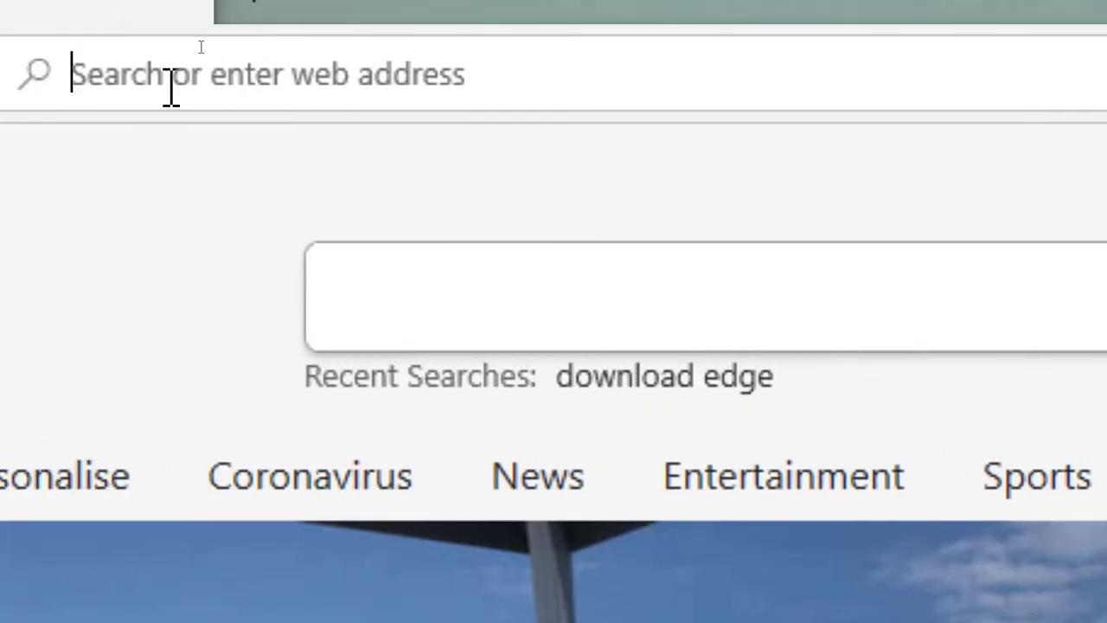
text(downl)
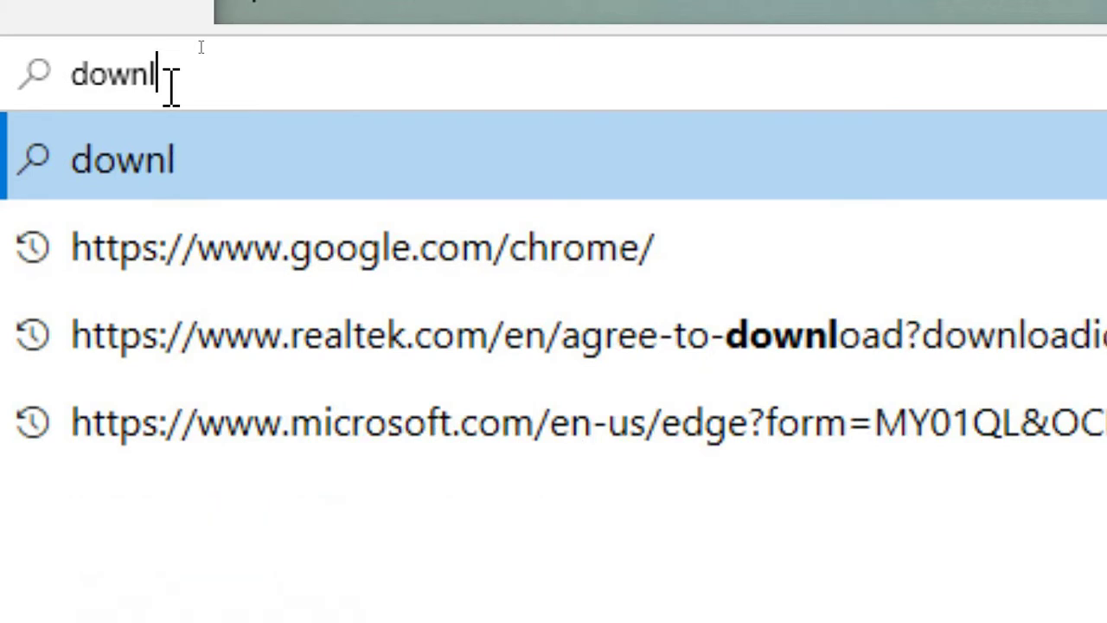
text(oad )
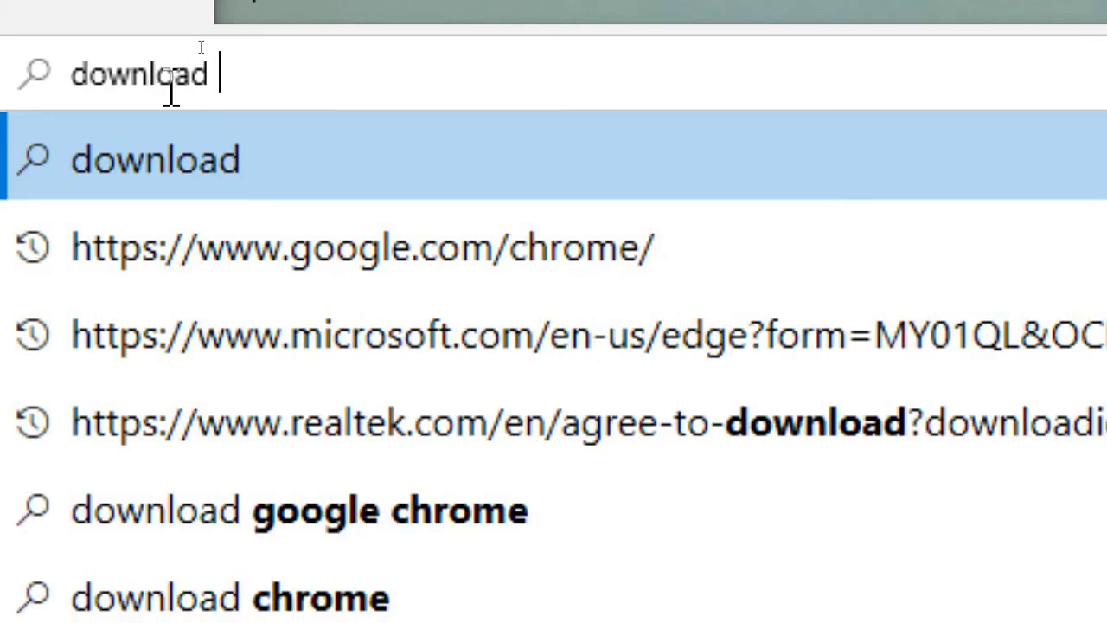
text(micro)
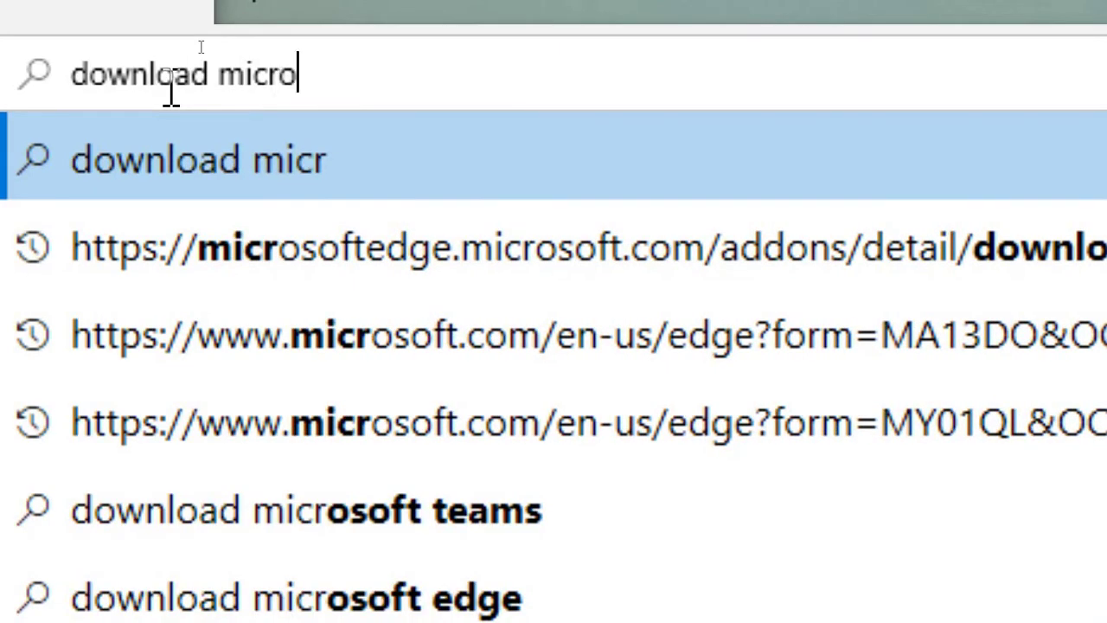
text(soft edg)
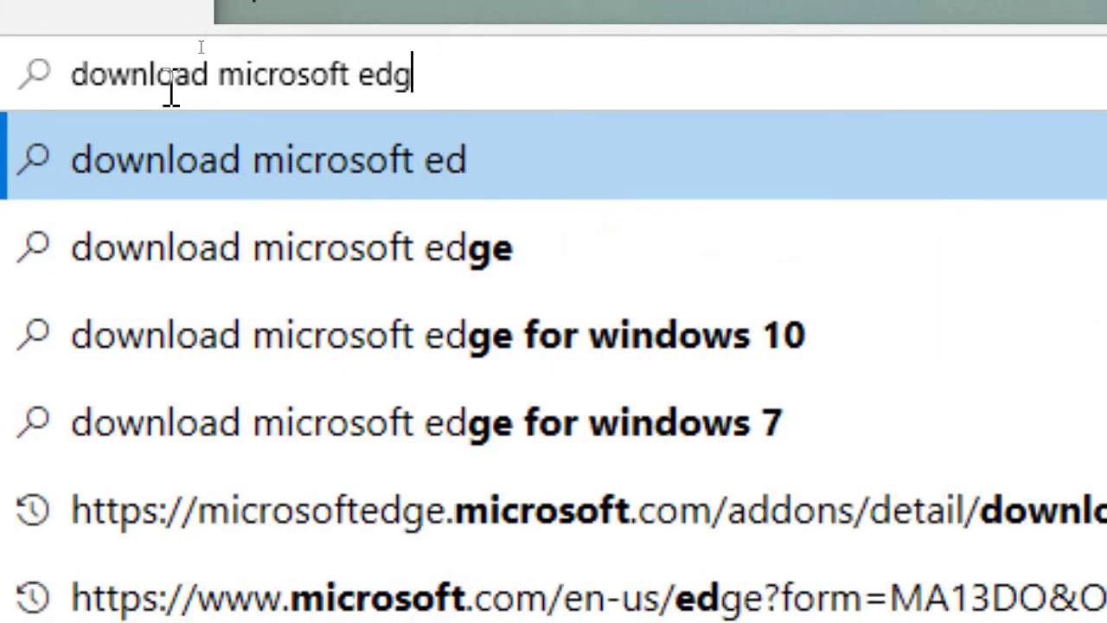
text(e)
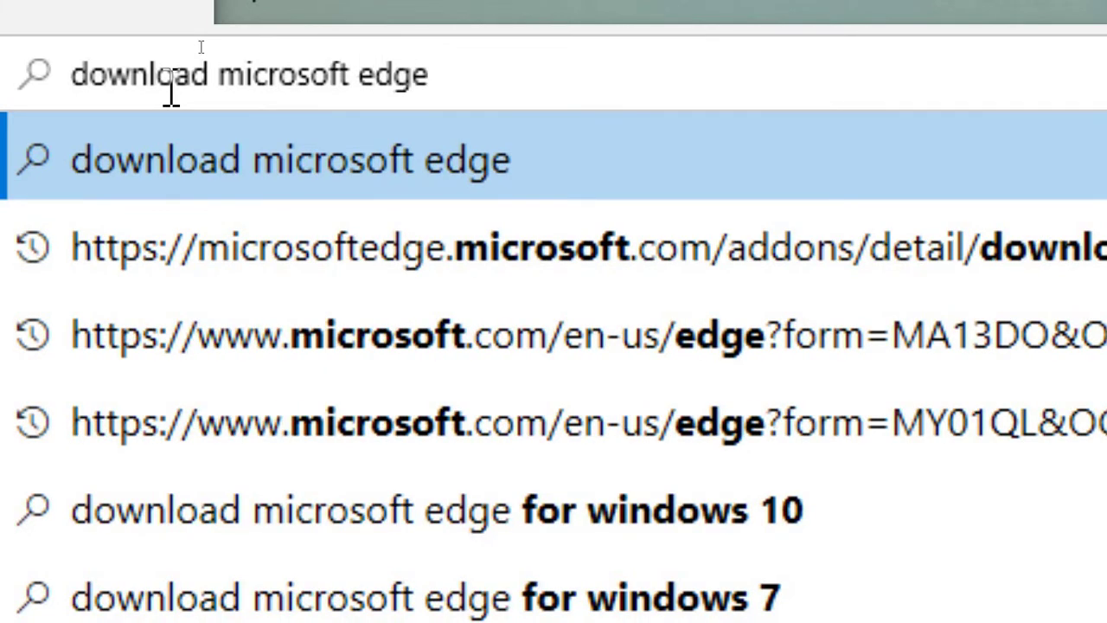
key(Return)
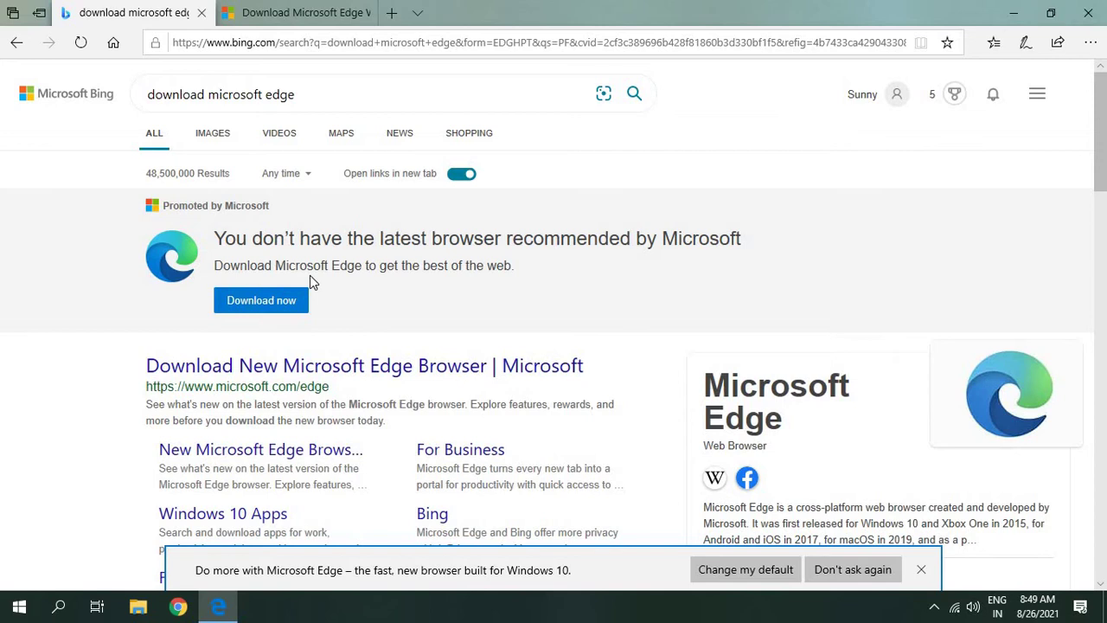
- On the Edge download page, pick the Windows 10 download and accept the license terms
click(285, 13)
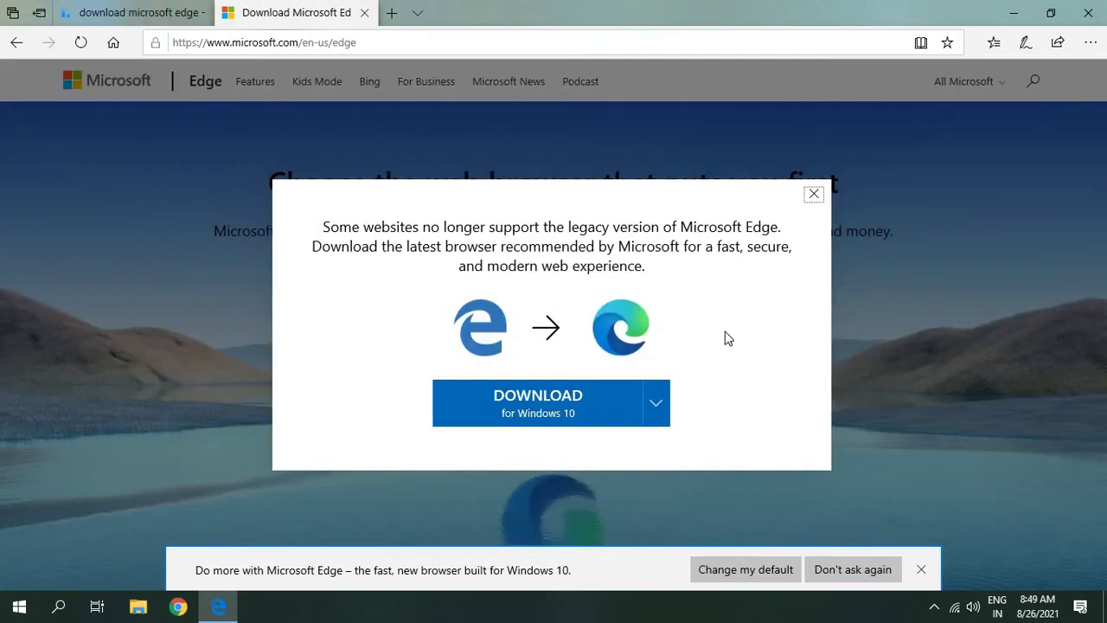
click(560, 419)
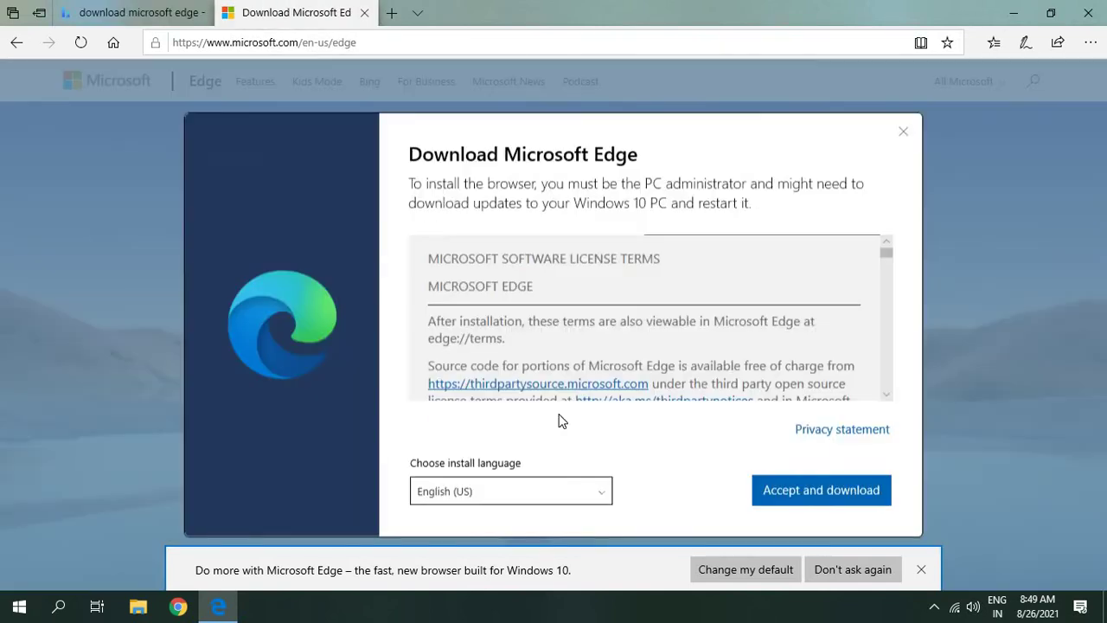
click(821, 490)
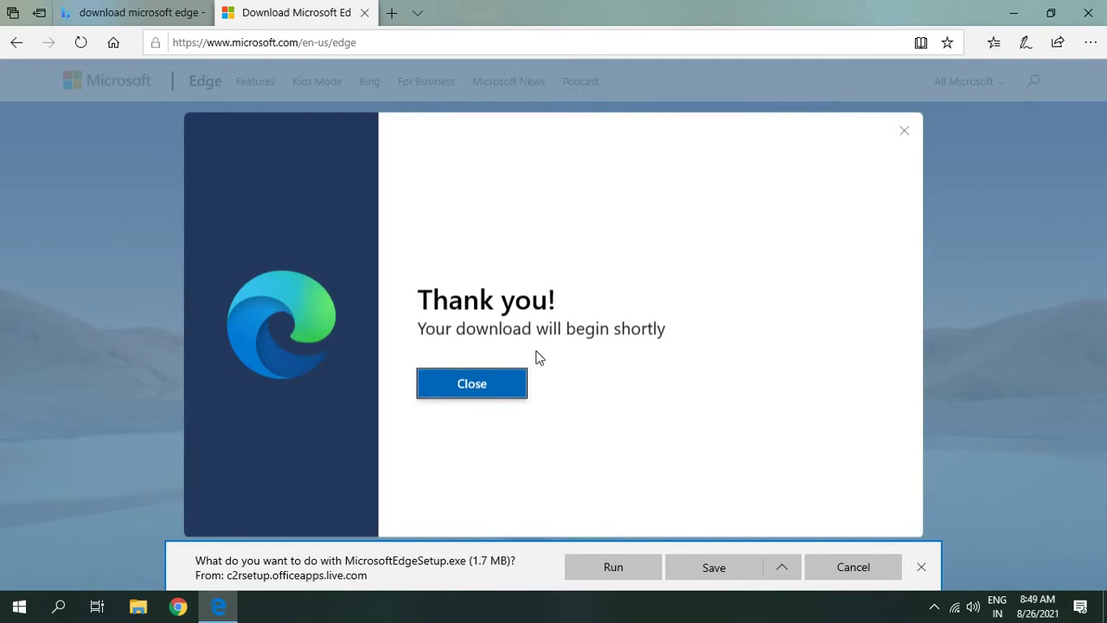
- Save and run MicrosoftEdgeSetup.exe, then approve its permission prompt so installation begins
click(708, 564)
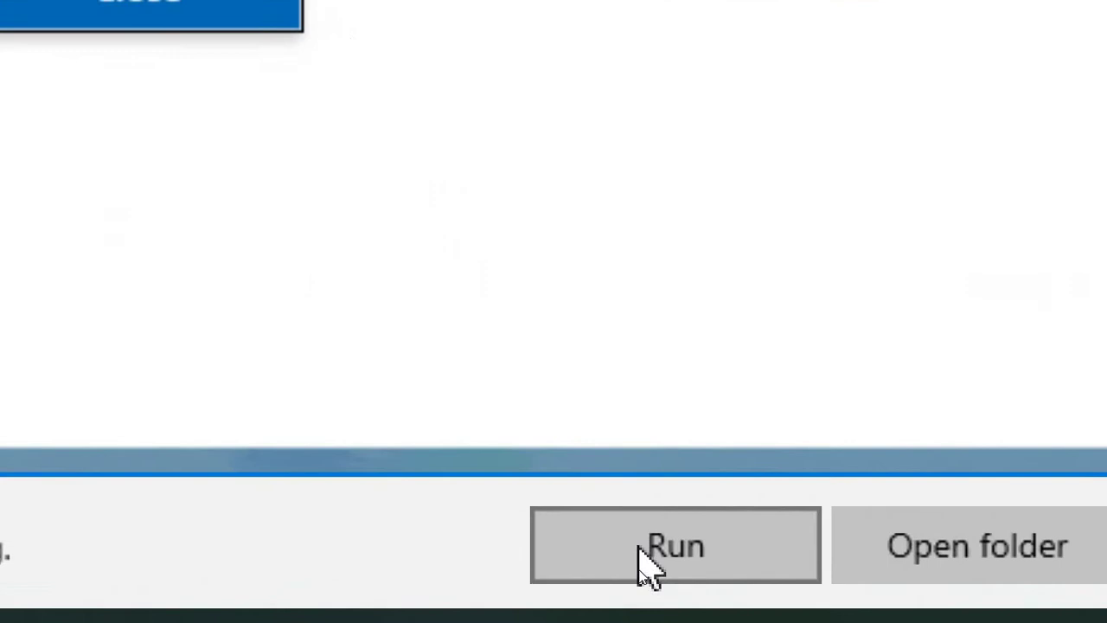
click(641, 576)
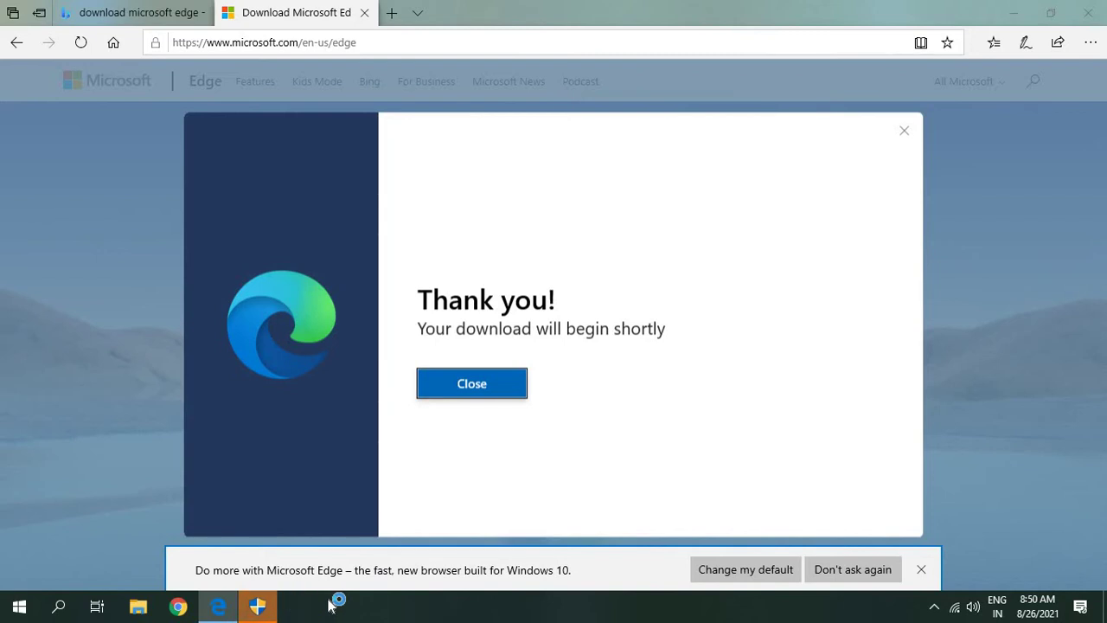
click(259, 611)
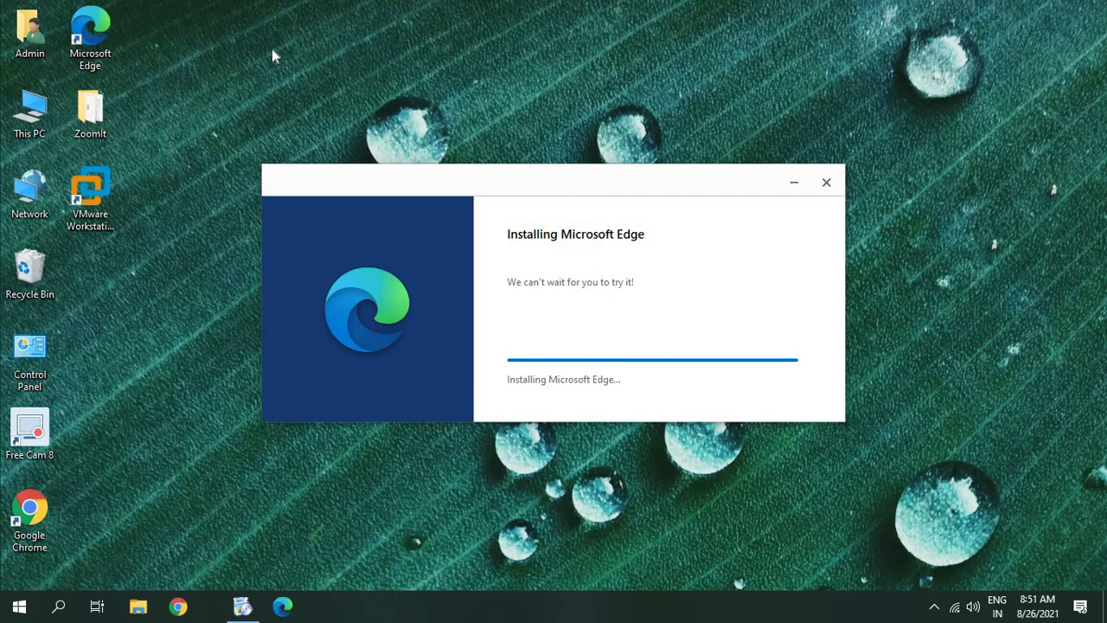
- Move the new Edge shortcut below VMware Workstation and close the installation-complete window
drag(102, 30, 119, 270)
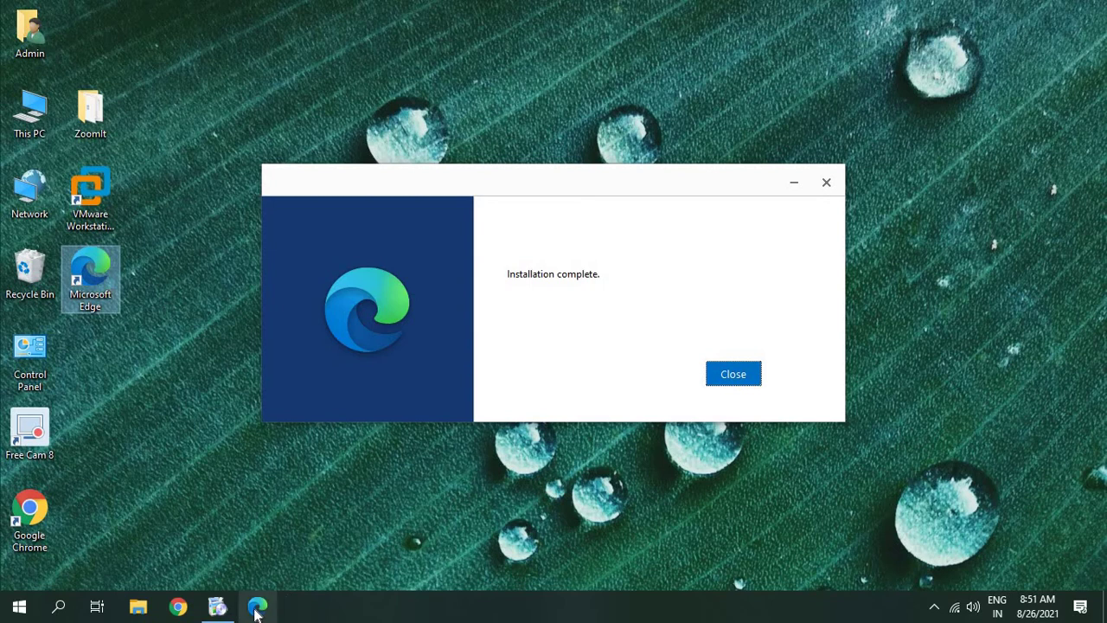
right_click(95, 282)
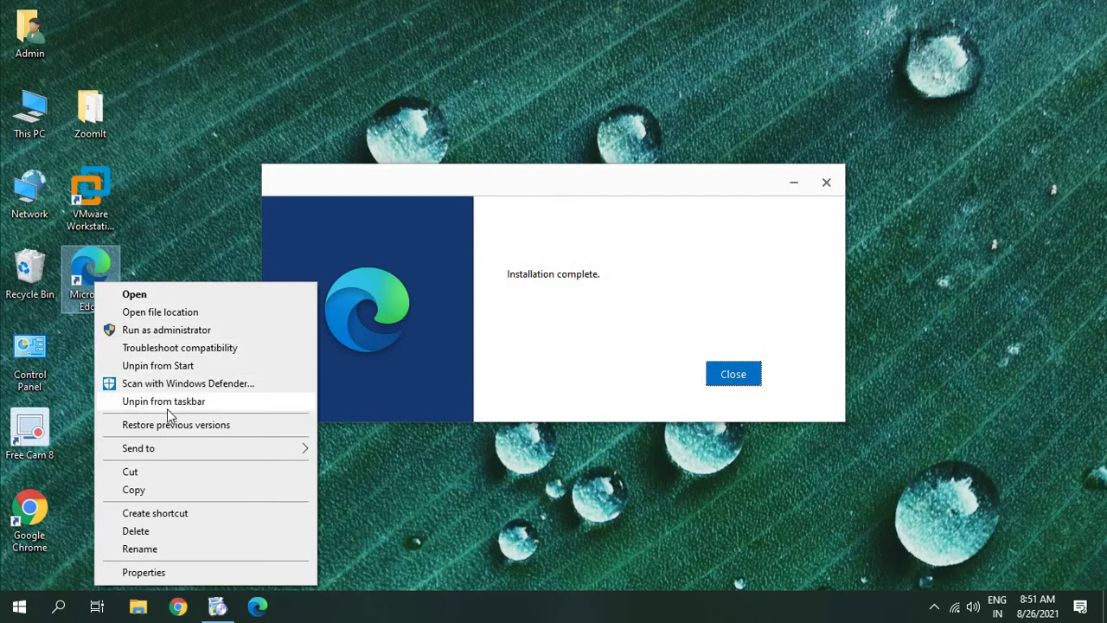
click(226, 253)
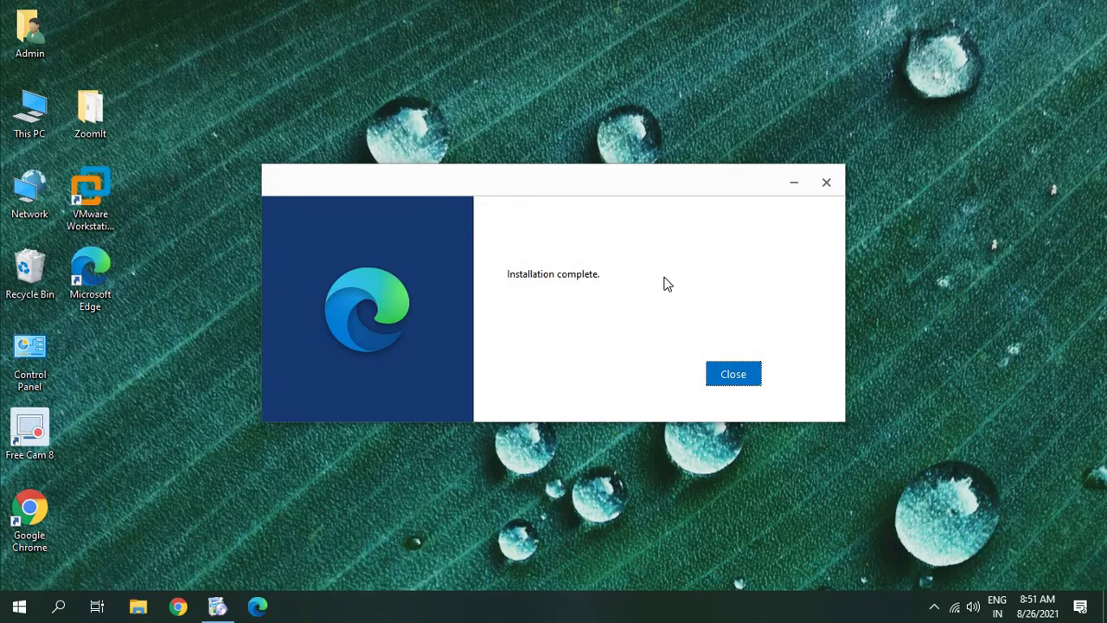
click(746, 377)
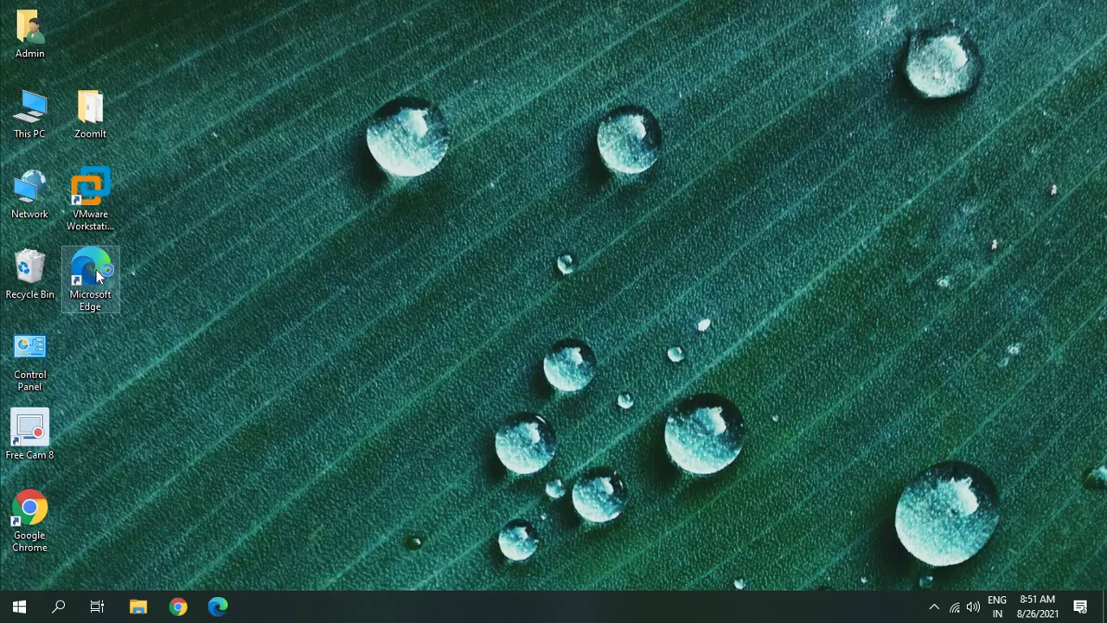
- Launch the new Edge, skip Chrome import, keep the Informational layout, and continue without signing in
double_click(98, 275)
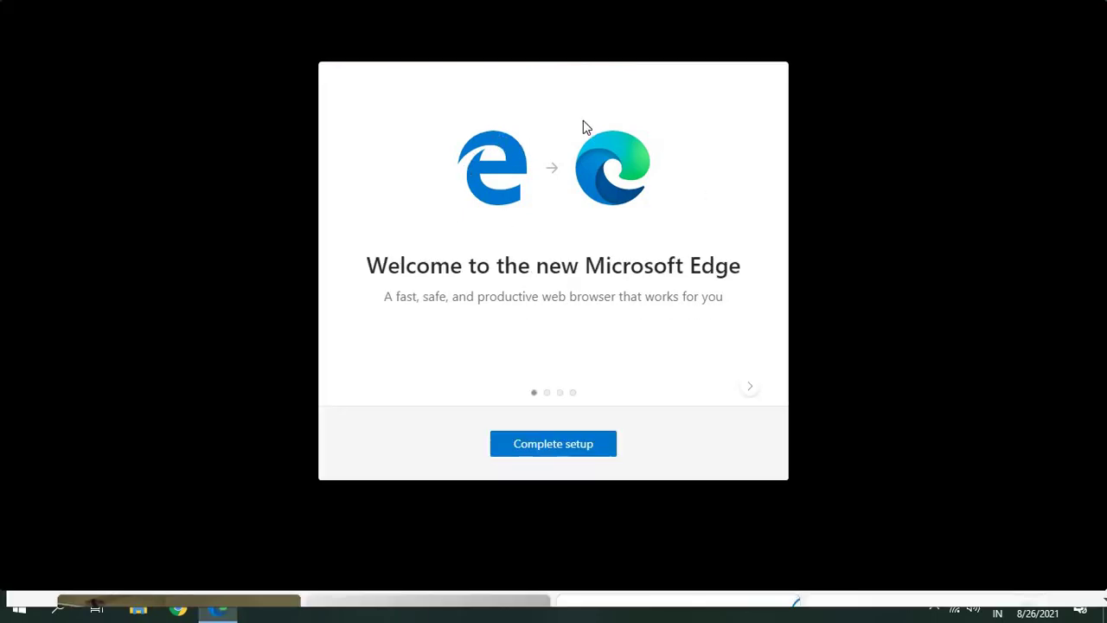
click(583, 456)
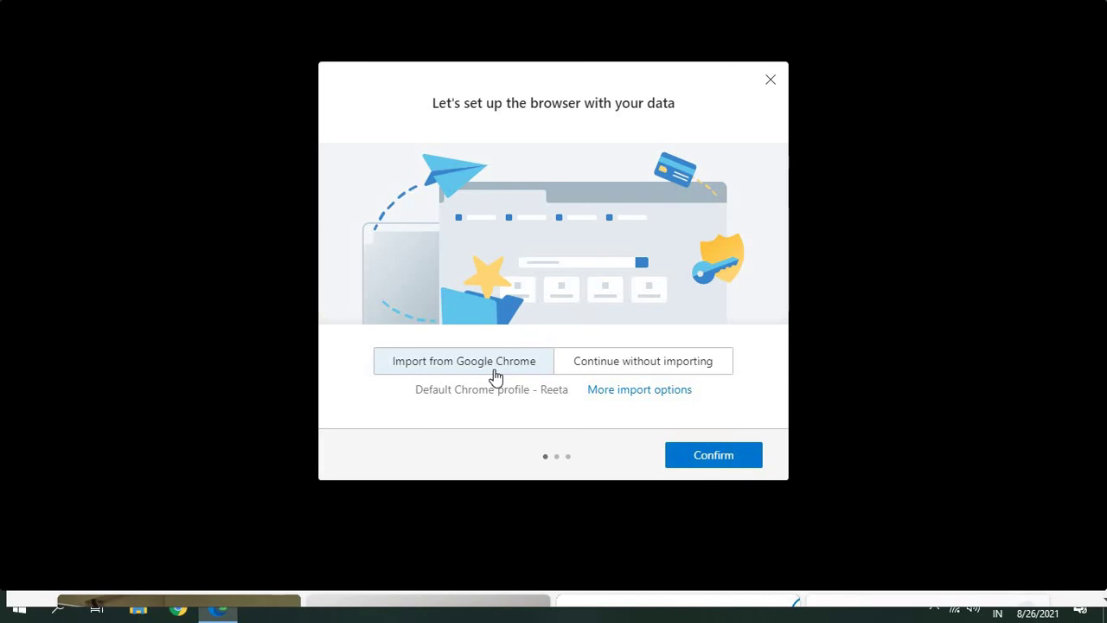
click(667, 367)
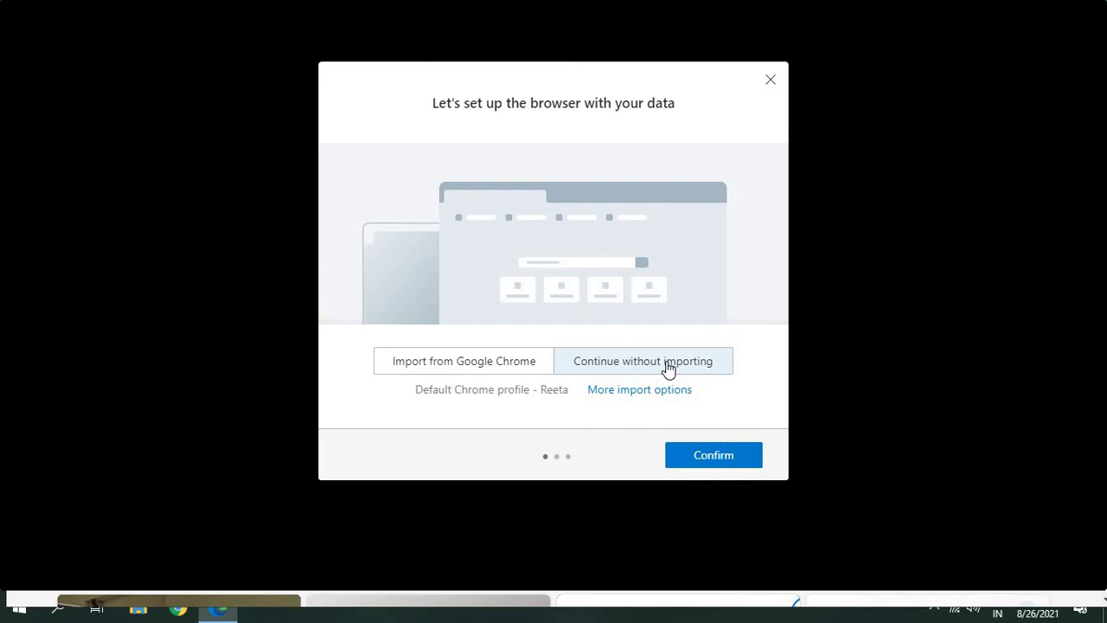
click(699, 450)
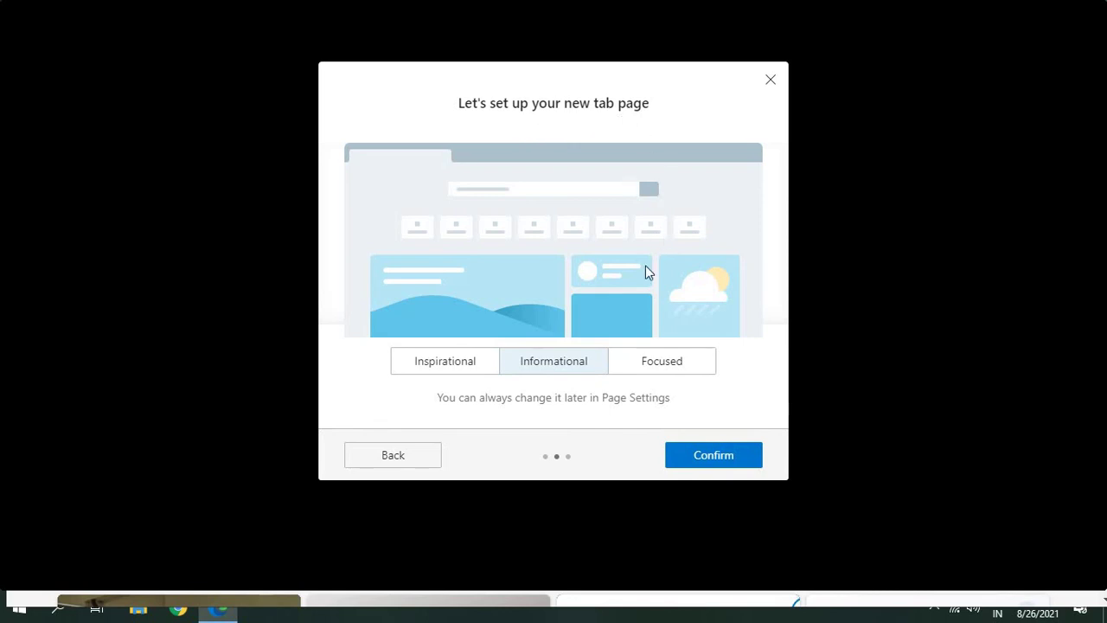
click(704, 467)
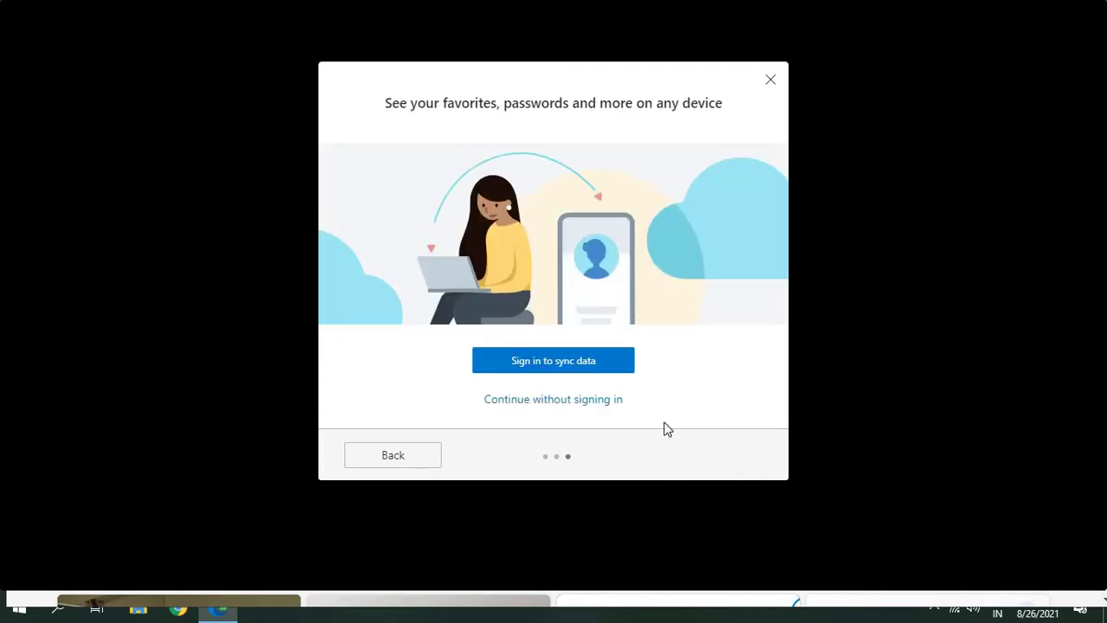
click(593, 400)
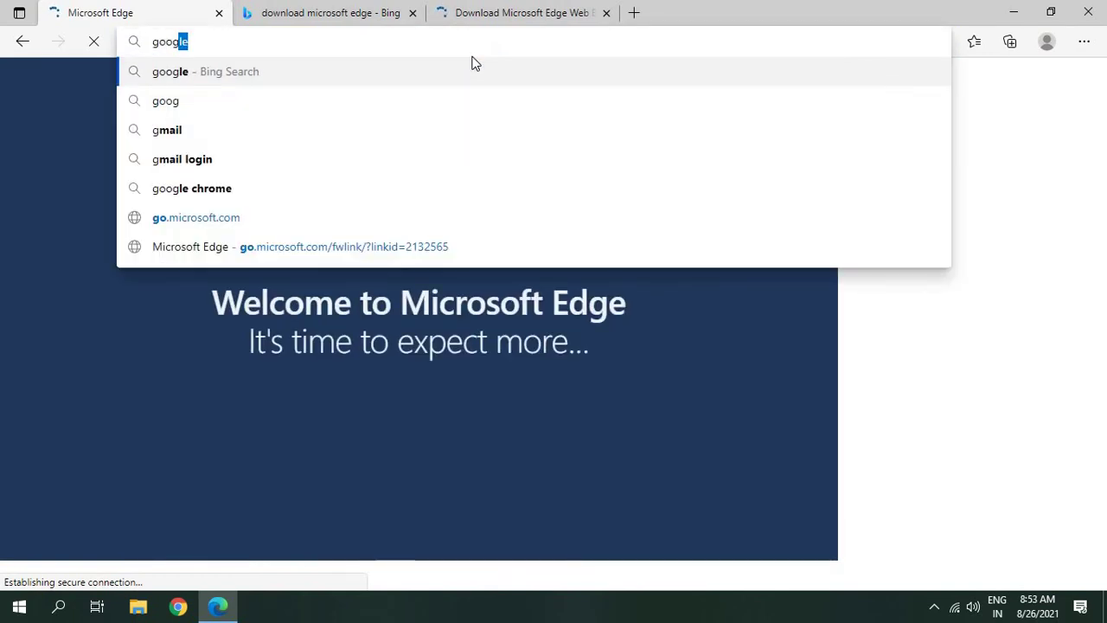
- Load google in the address bar and choose Don't switch on Google's Chrome prompt
text(le)
key(Return)
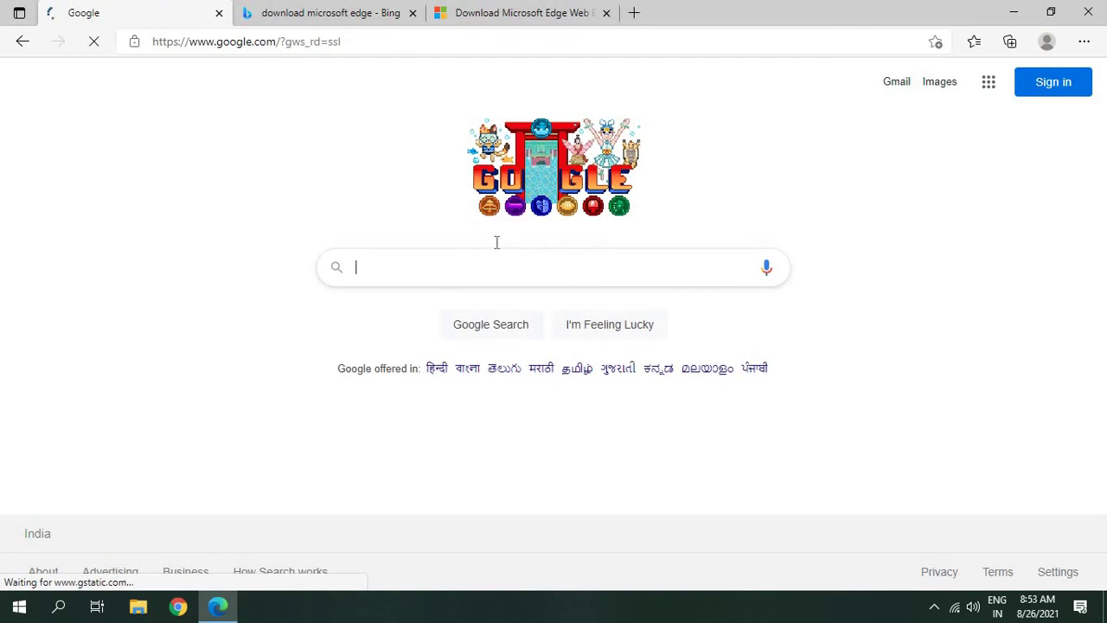
click(459, 261)
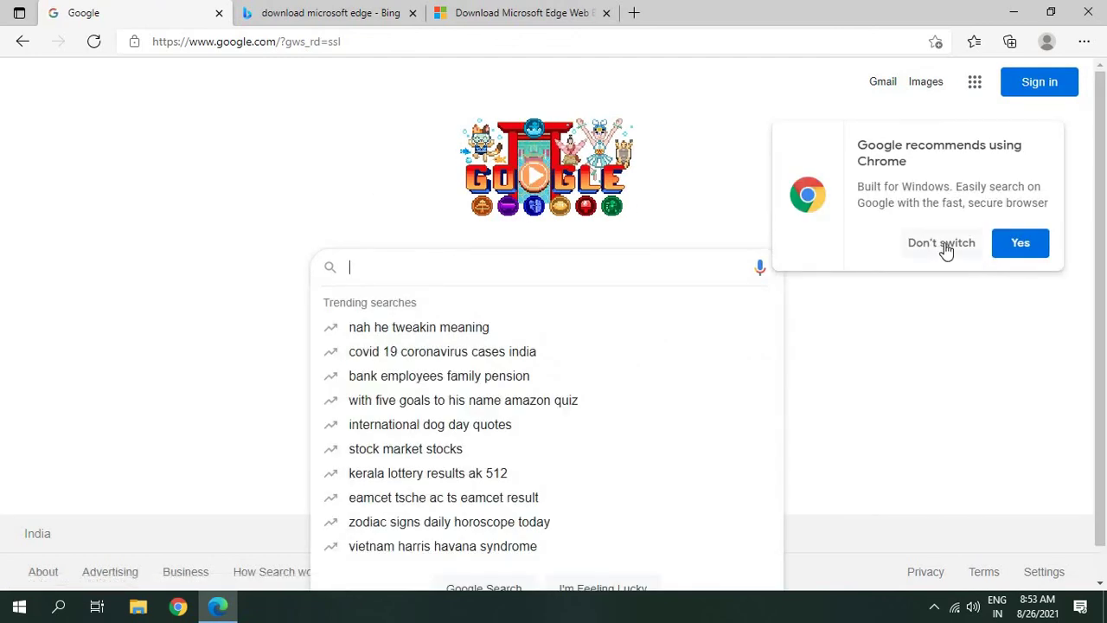
click(223, 150)
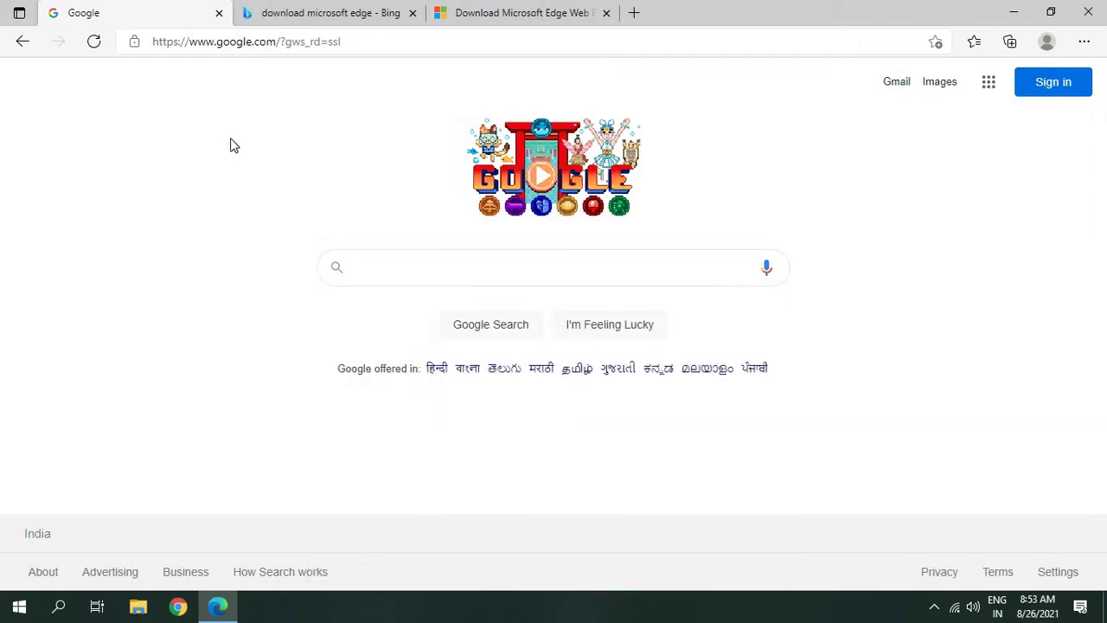